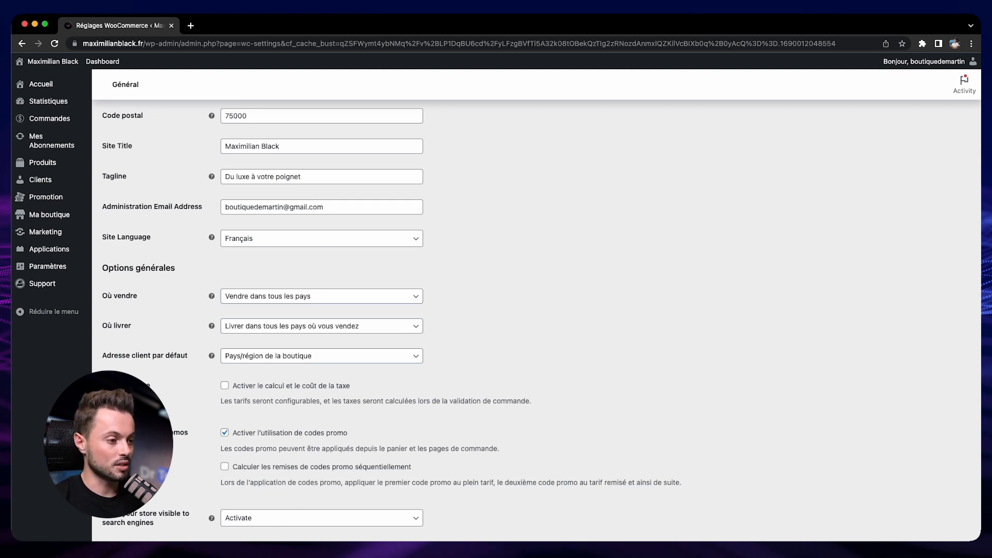
Step: Start adding a new promo code in the store's promotion section
scroll(245, 473, "down", 5)
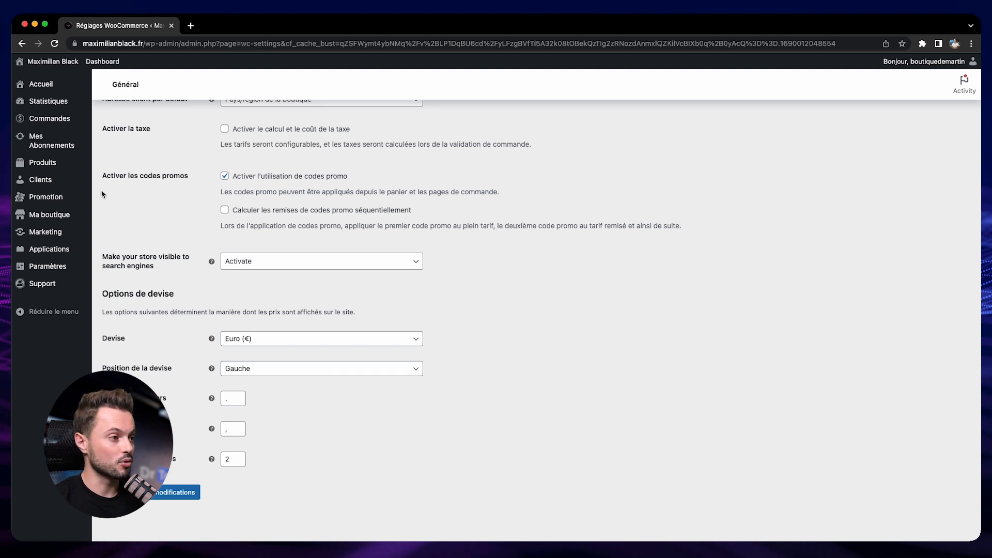
left_click(57, 198)
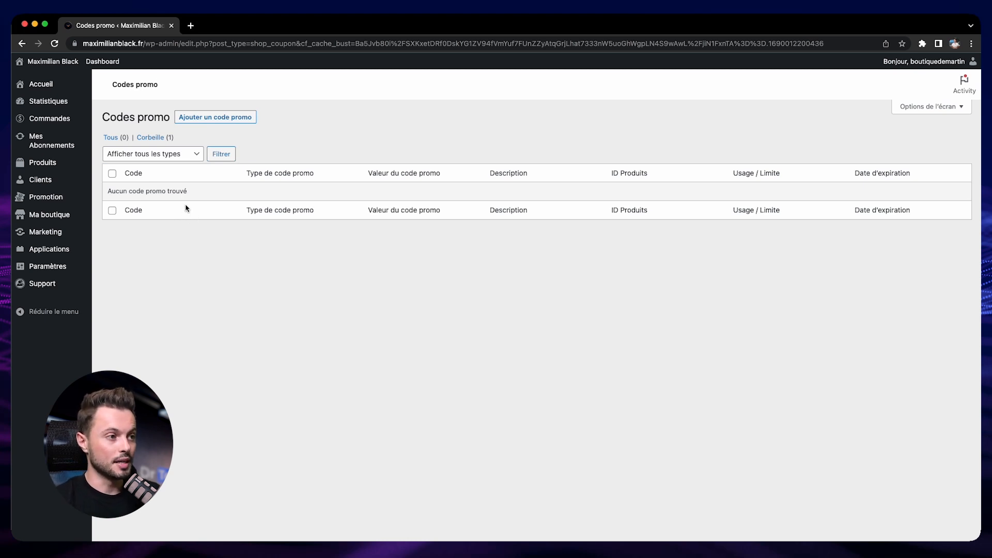
left_click(230, 122)
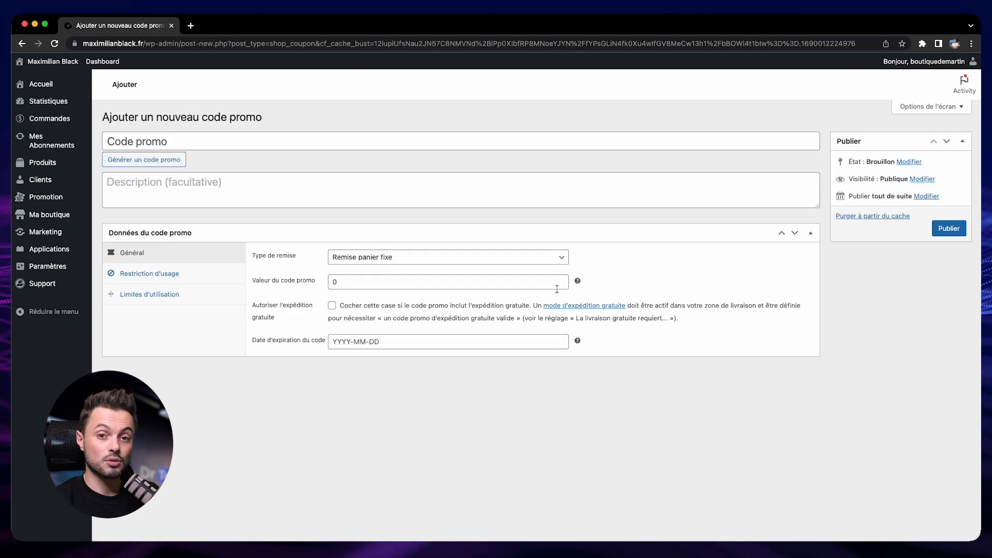
left_click(207, 147)
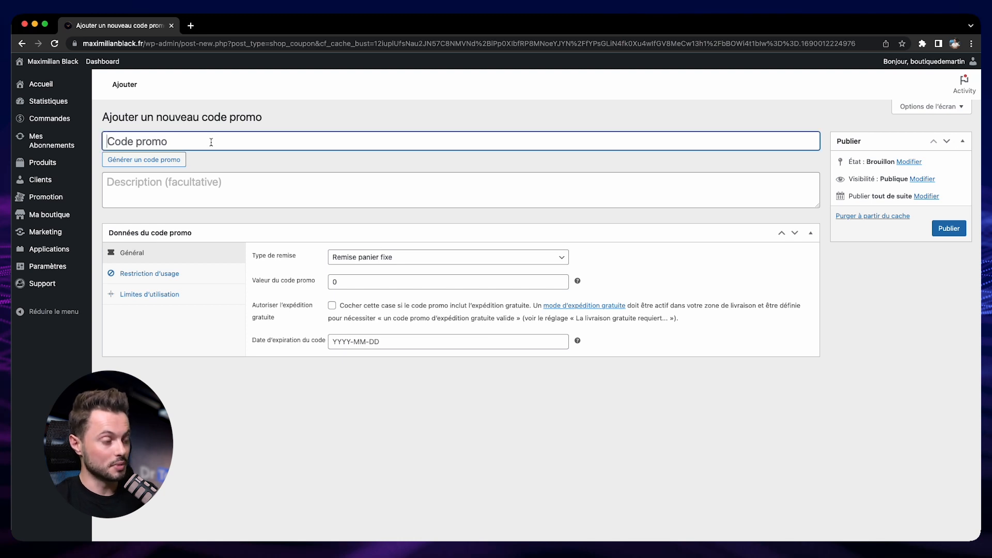
type("martin10")
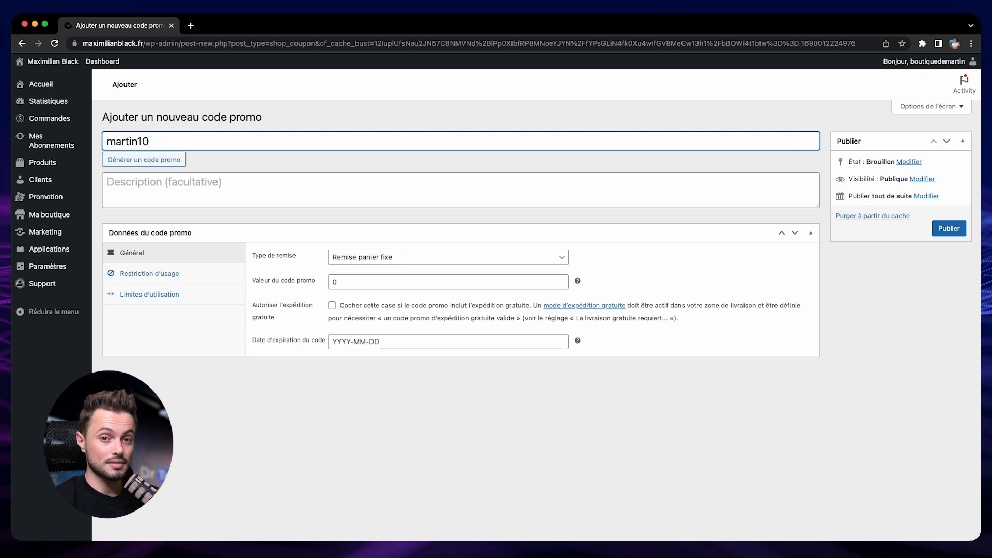
left_click(217, 161)
double_click(171, 142)
key("BackSpace")
Step: Generate a random promo code and make it a percentage discount (Remise en pourcentage) with a value of 10
left_click(138, 159)
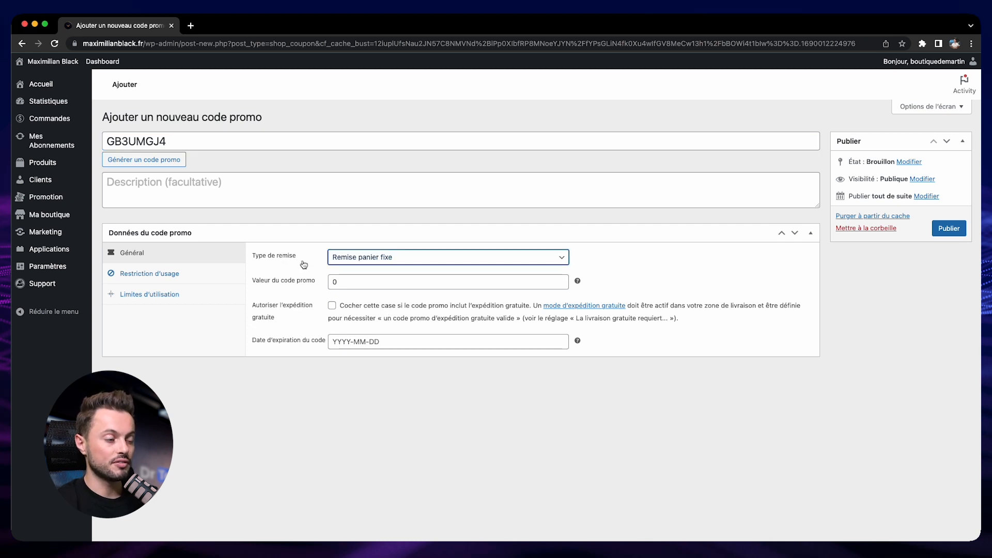
left_click(385, 261)
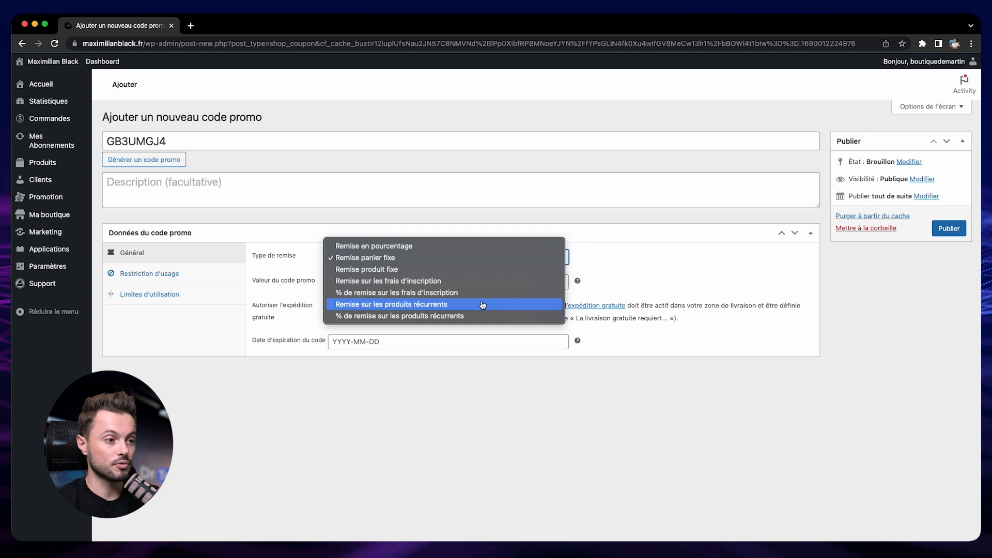
left_click(381, 249)
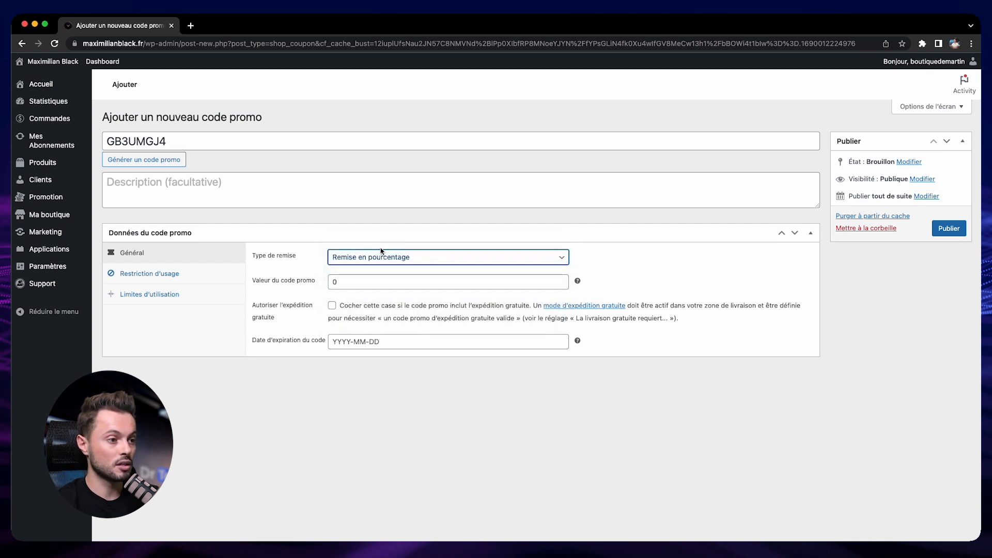
left_click(318, 285)
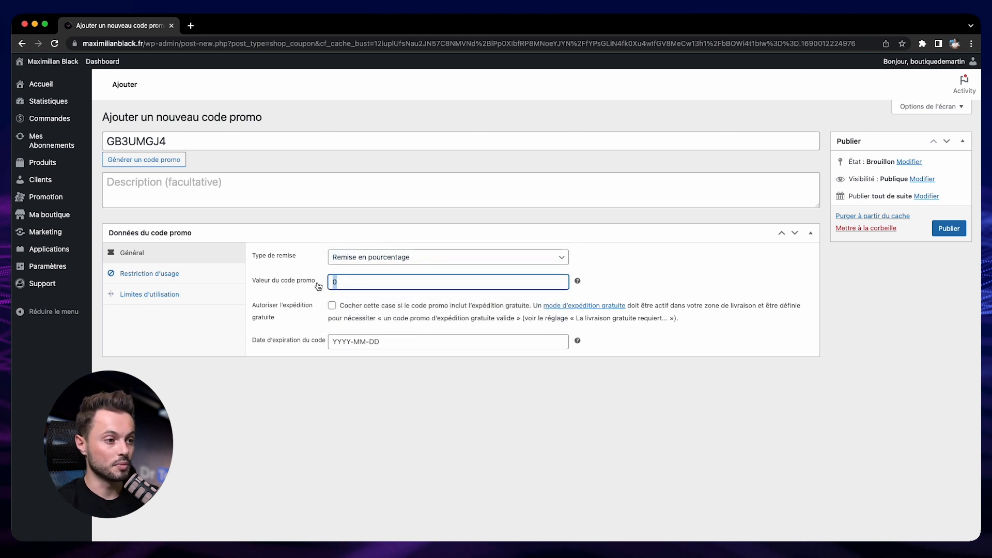
type("10")
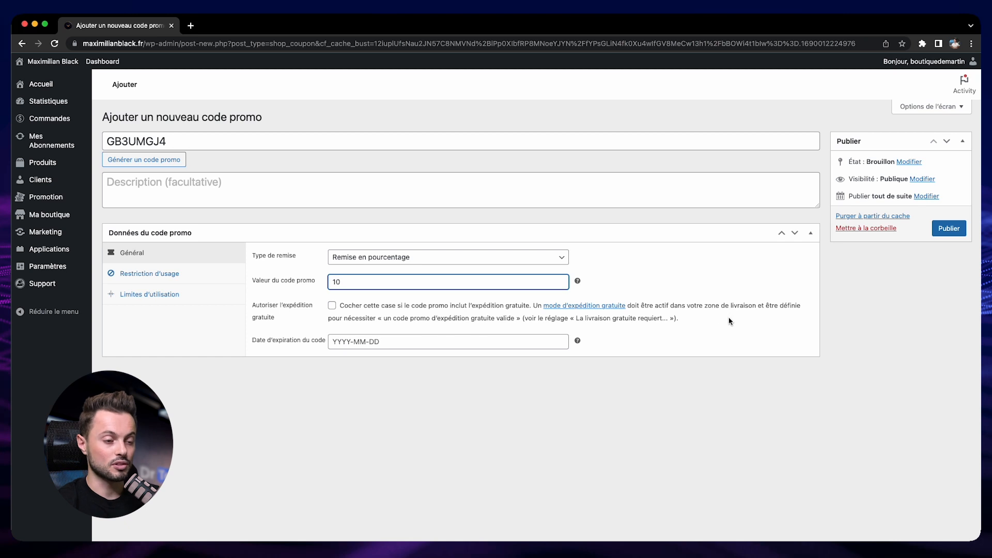
Step: Allow free shipping with the promo code and set its expiry date to 2023-07-31
left_click(332, 306)
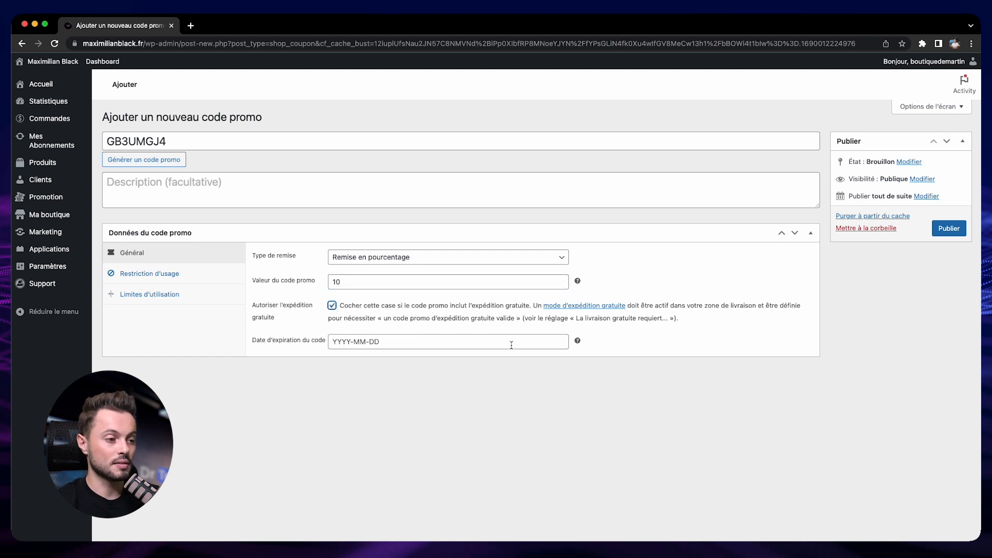
left_click(385, 343)
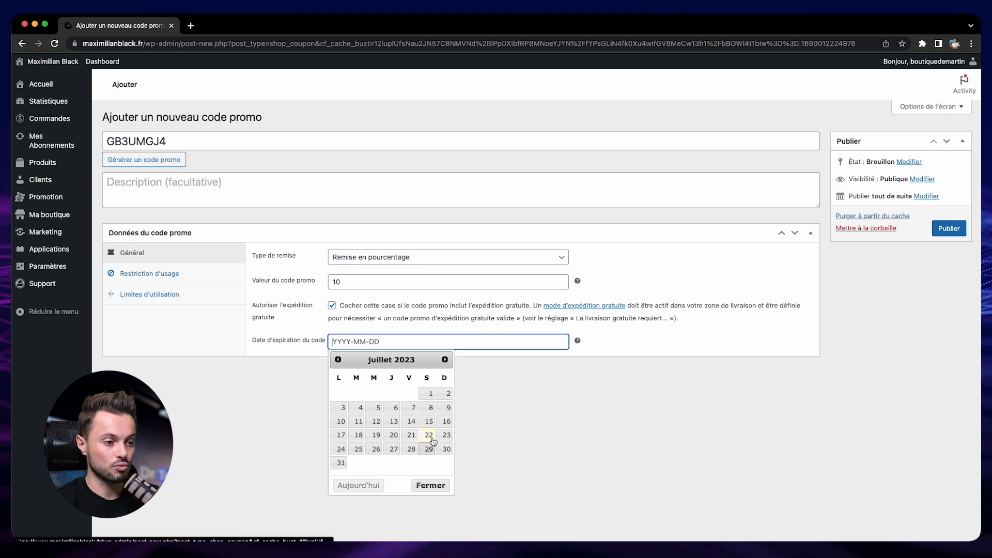
left_click(342, 463)
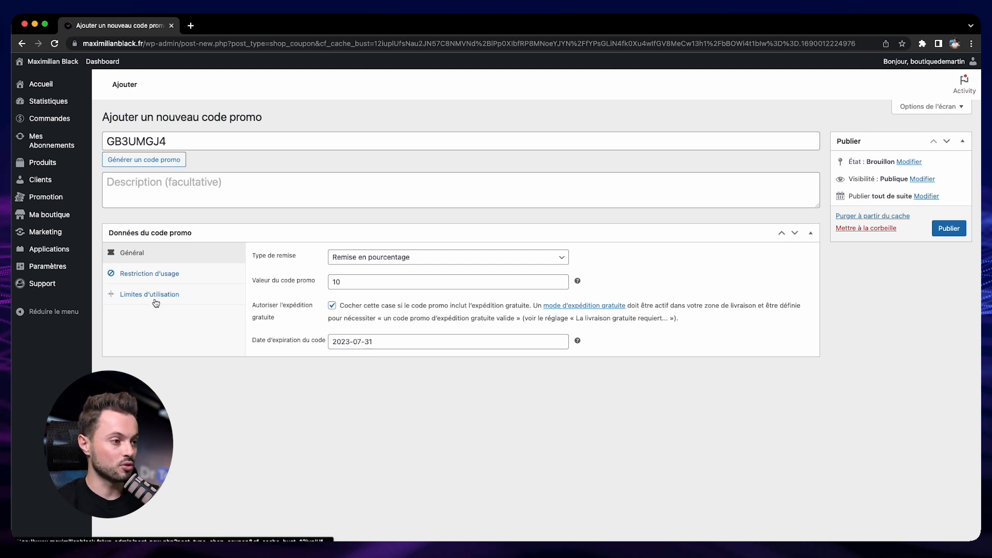
left_click(154, 275)
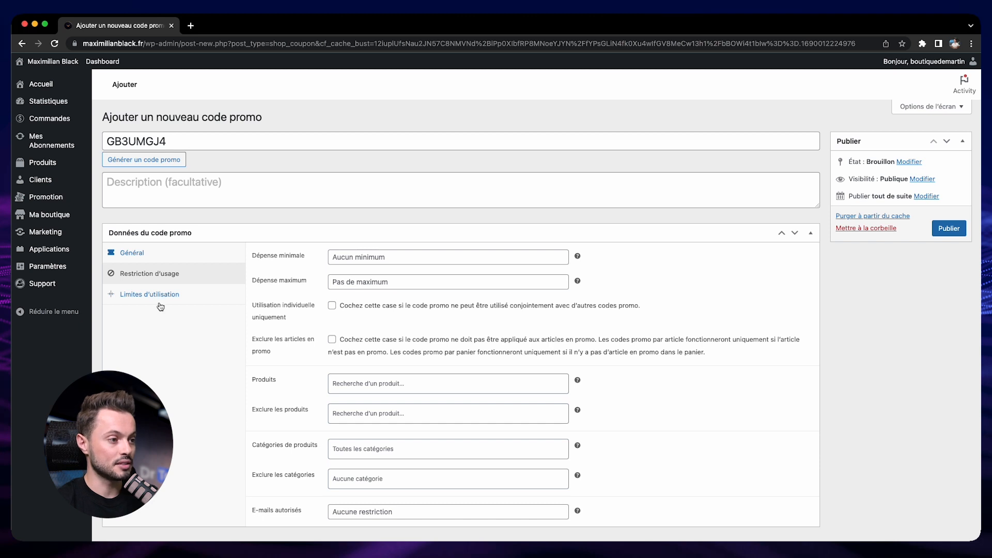
left_click(208, 301)
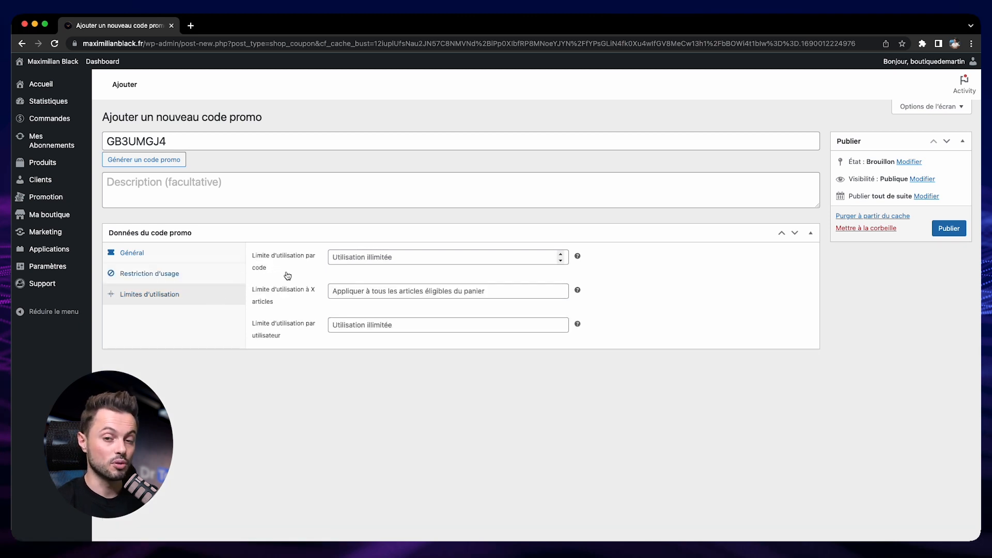
left_click(365, 264)
type("100")
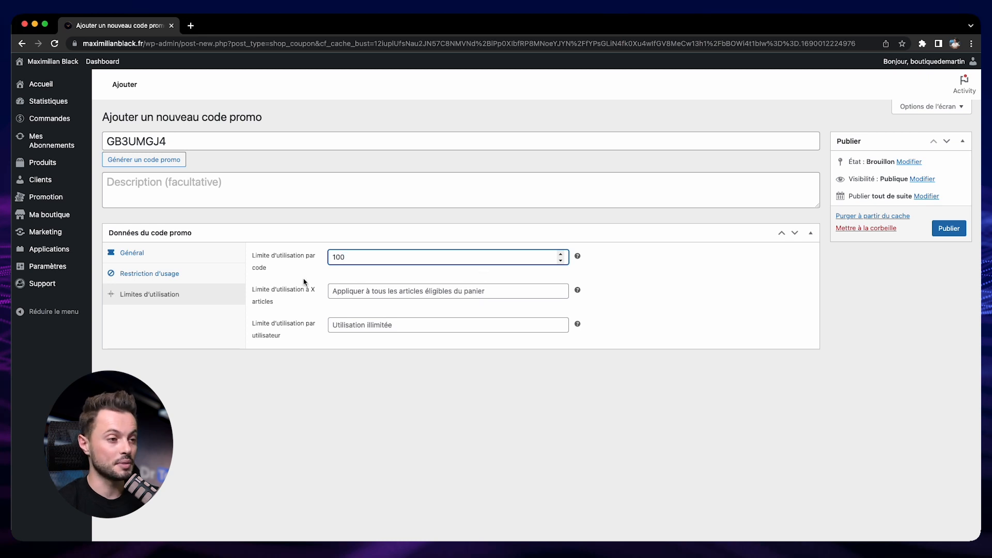
key("BackSpace")
key("BackSpace")
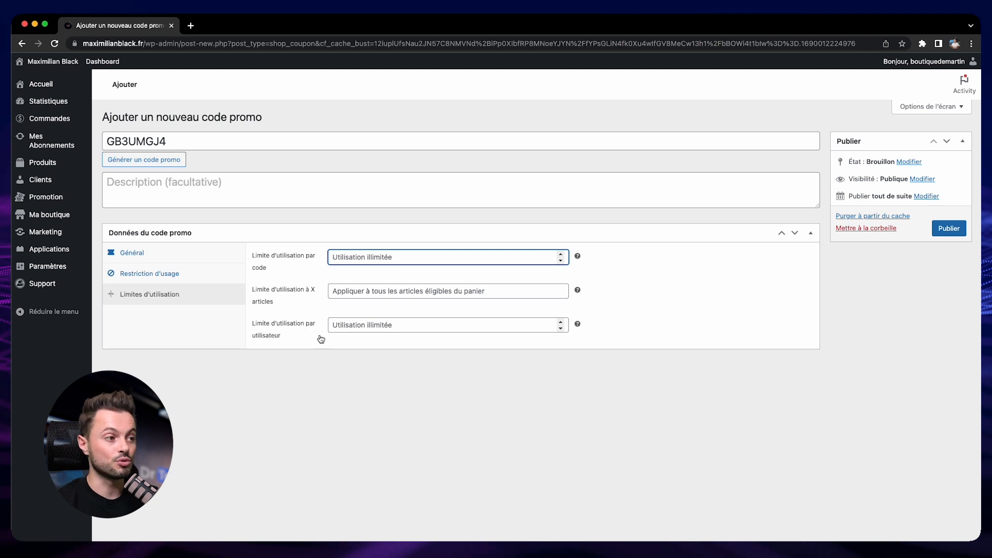
left_click(338, 326)
type("1")
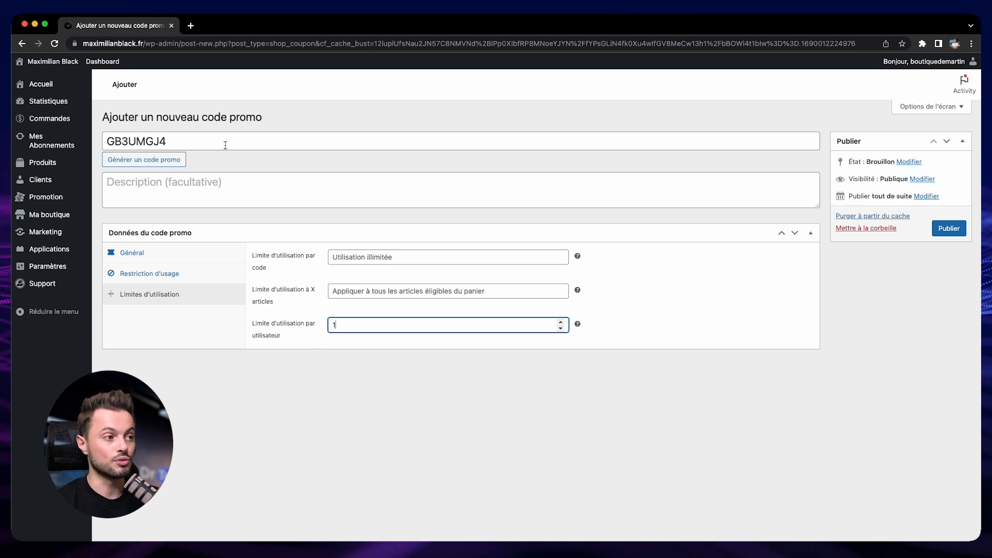
key("BackSpace")
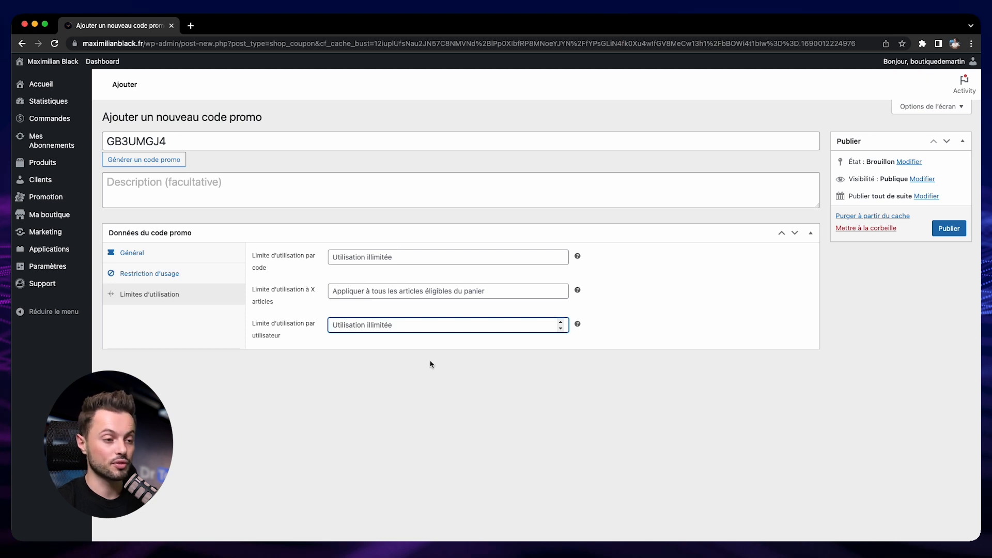
Step: Publish the promo code and copy the code text
left_click(948, 228)
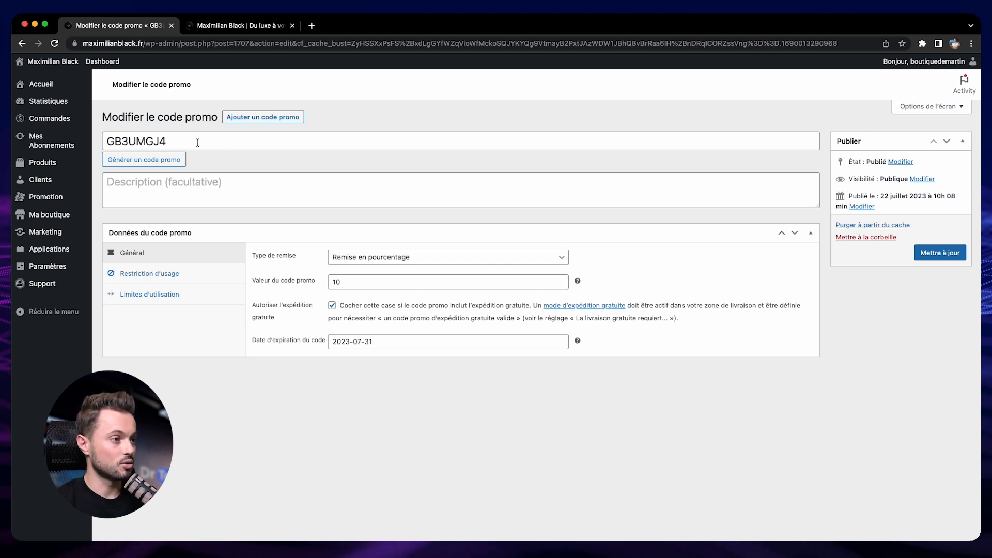
double_click(136, 141)
right_click(133, 139)
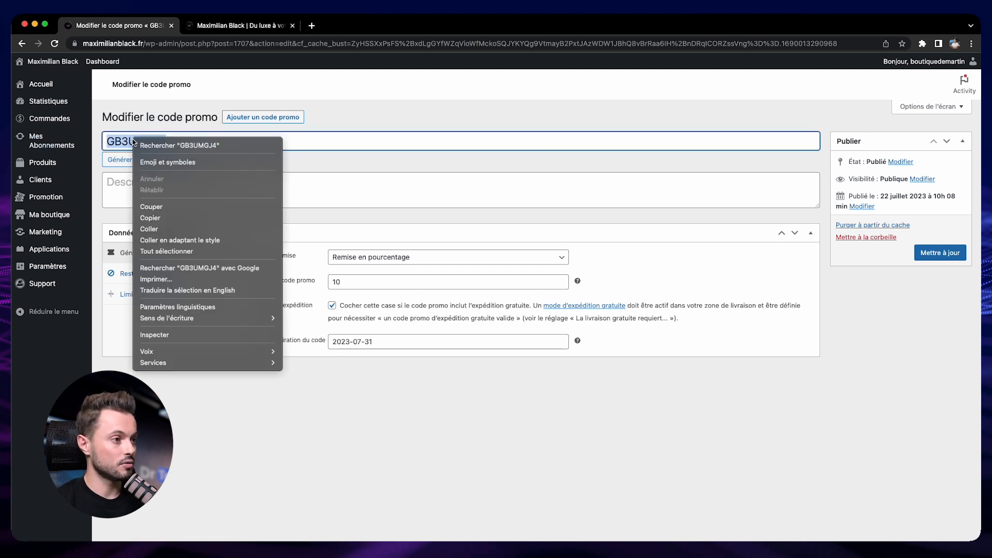
left_click(174, 217)
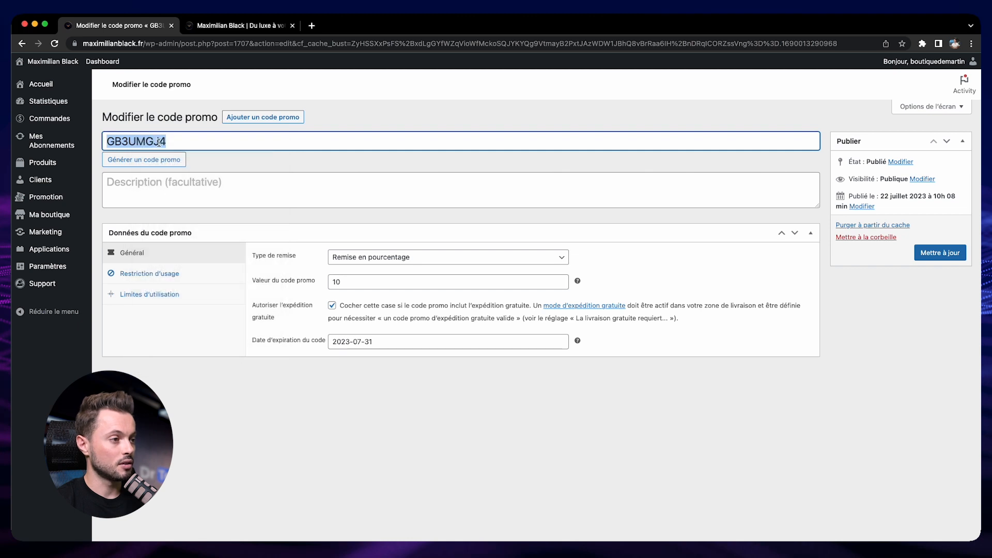
Step: Apply the copied promo code to the cart on the storefront site
left_click(241, 25)
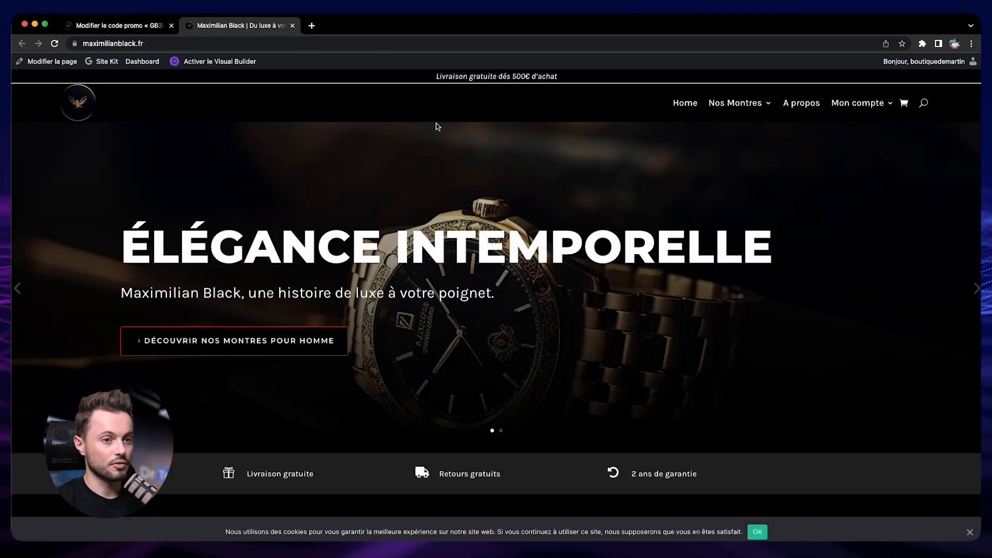
left_click(903, 103)
left_click(263, 334)
key("super+v")
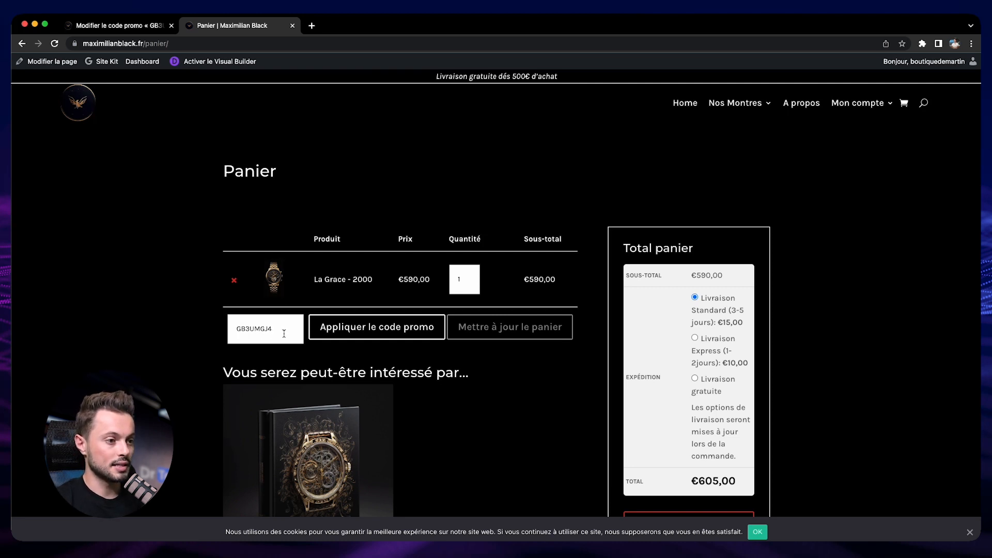
left_click(386, 332)
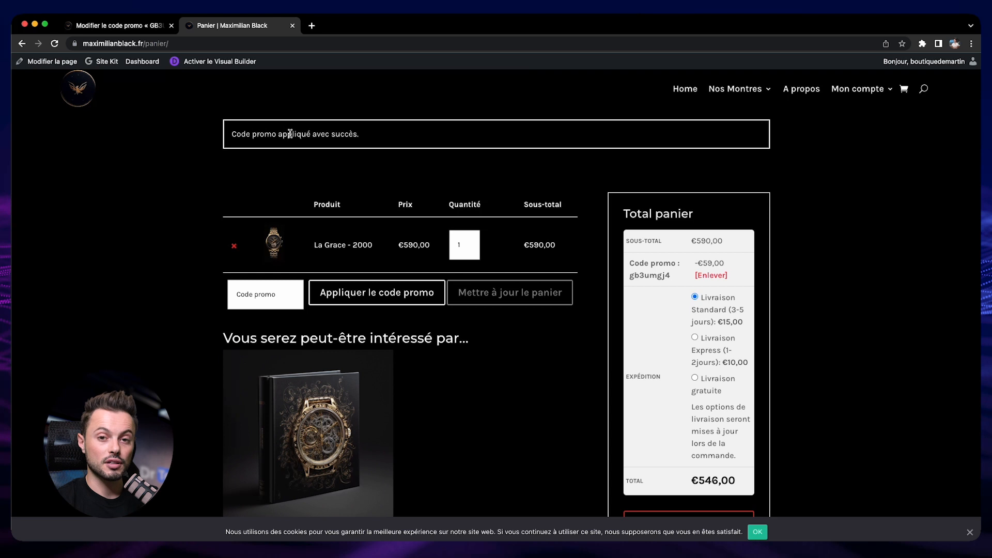